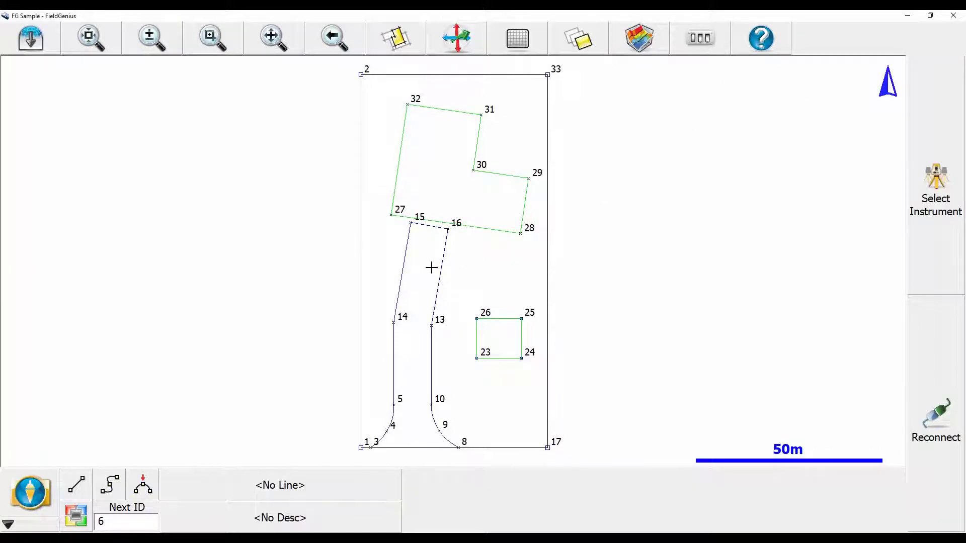
Step: Add a GNSS Reference instrument profile named S631 and save it as the selected profile
click(457, 281)
click(936, 169)
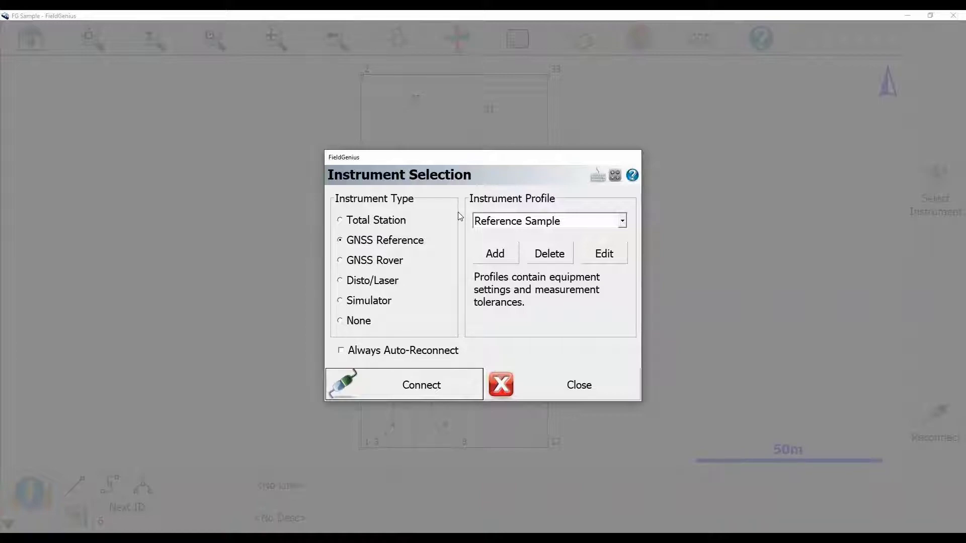
click(497, 254)
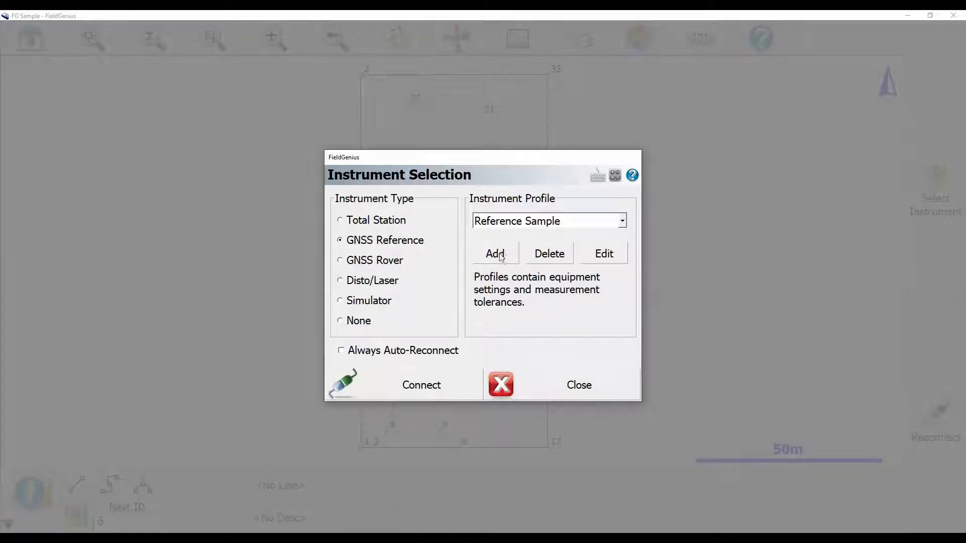
text(S631)
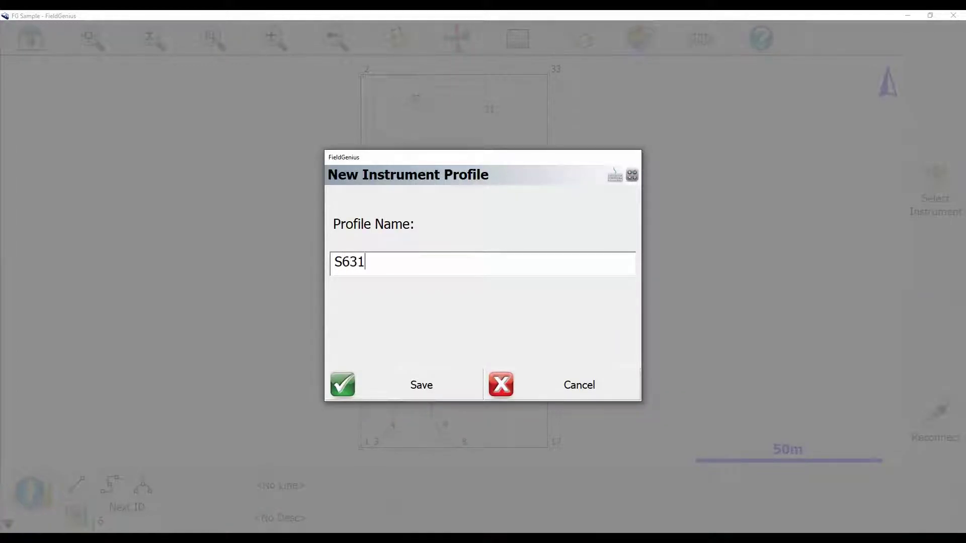
click(449, 381)
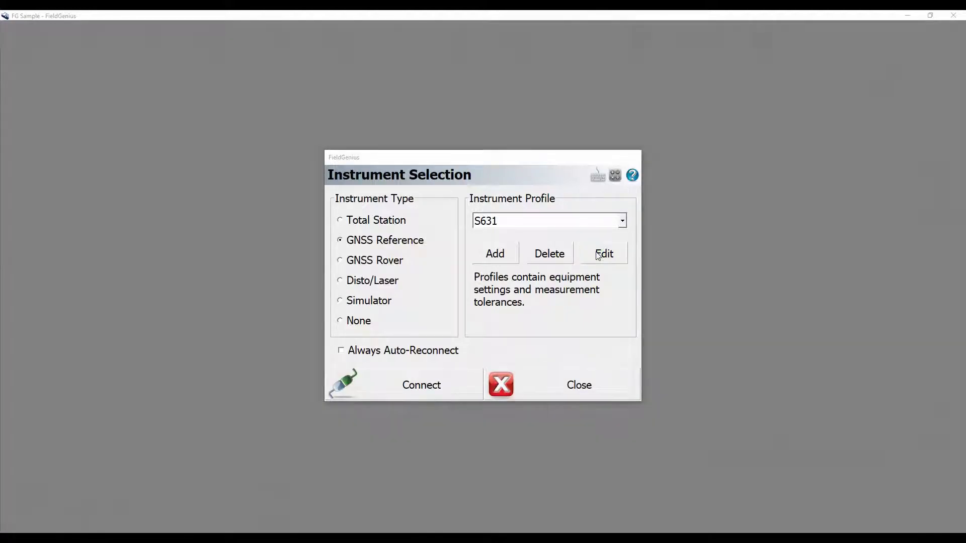
Step: Set the S631 profile's receiver to Hemisphere make, S631 model, over Bluetooth
click(597, 256)
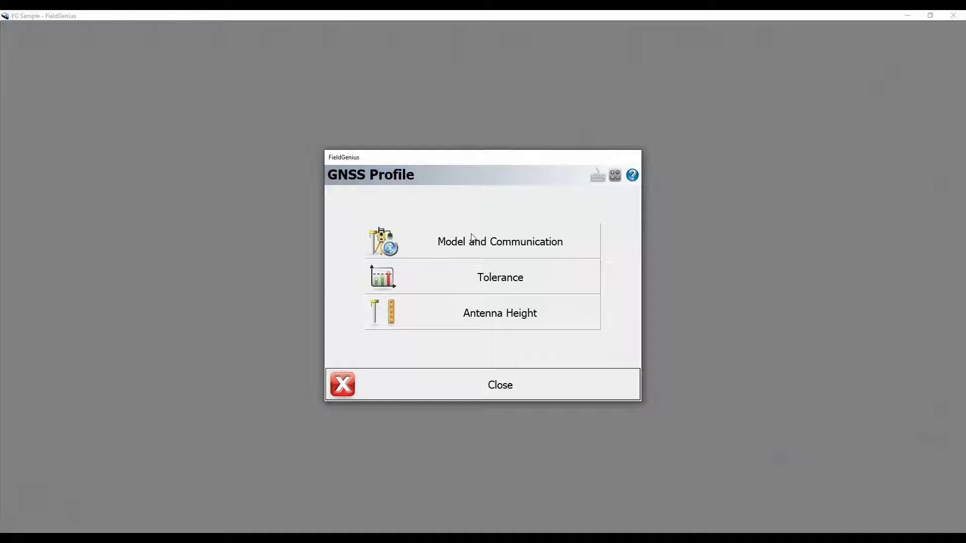
click(472, 238)
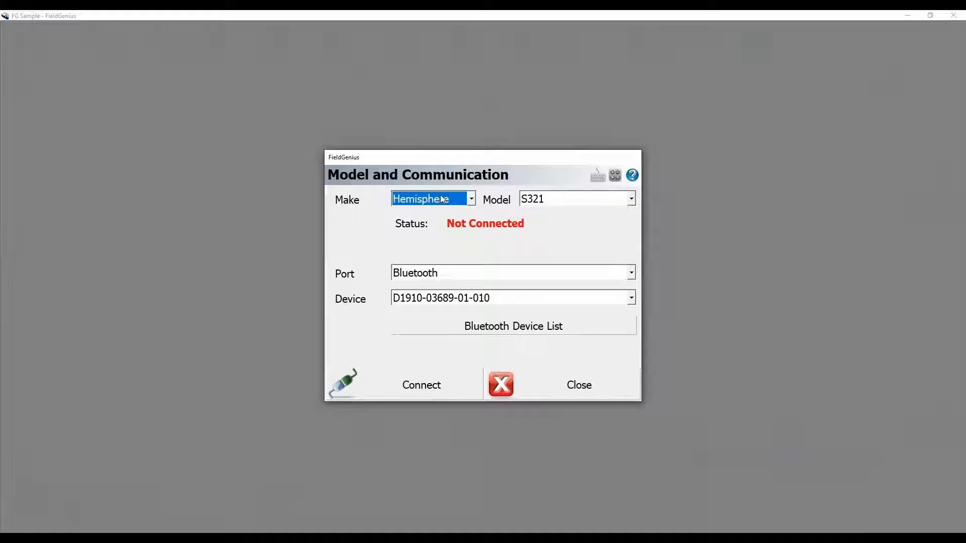
click(540, 198)
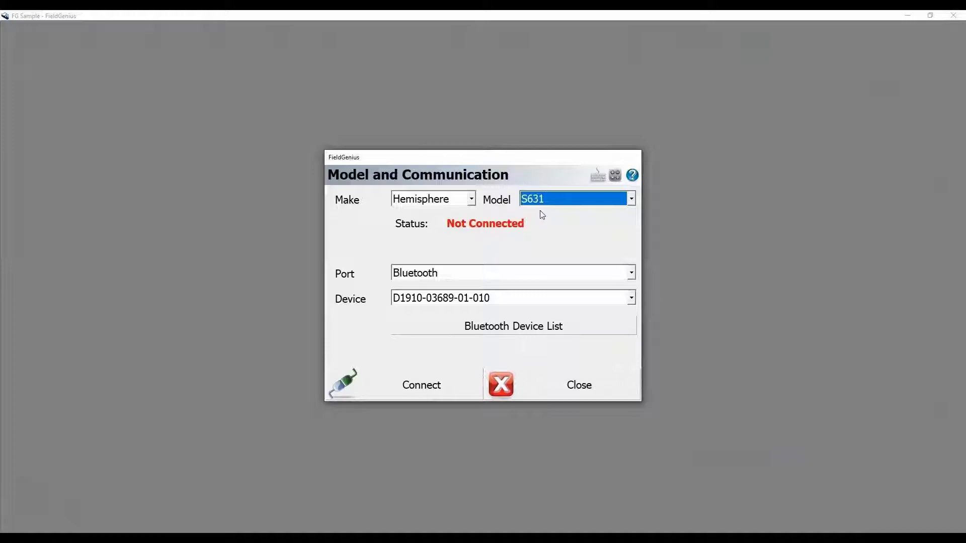
click(450, 327)
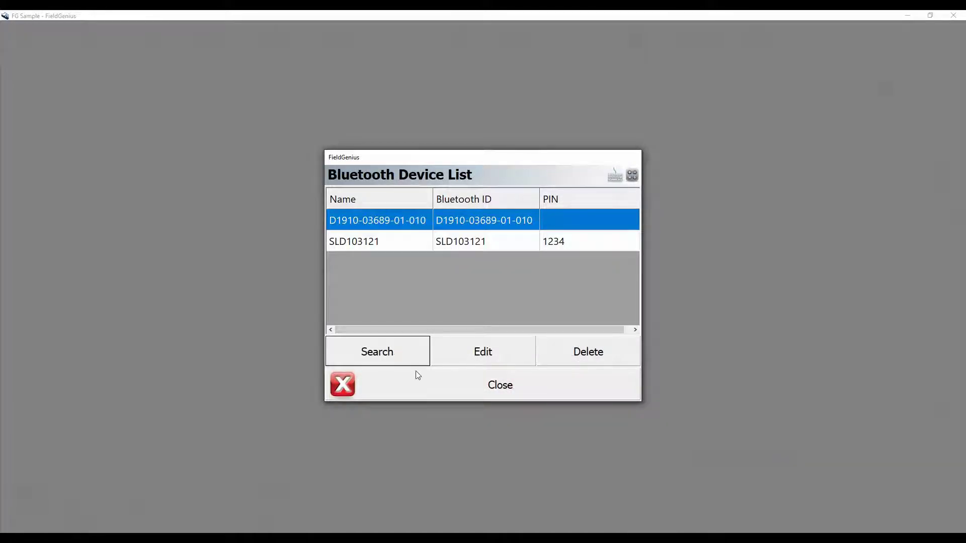
click(398, 352)
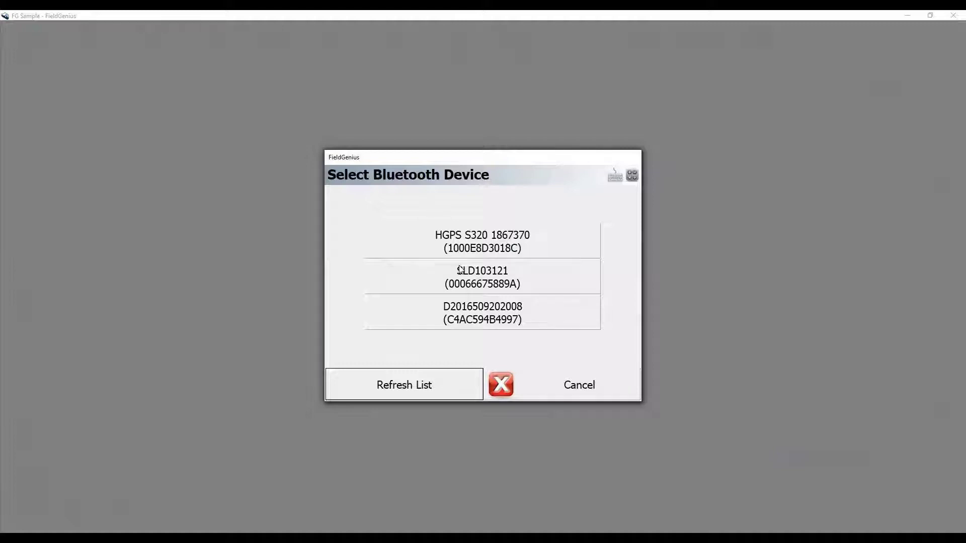
click(474, 310)
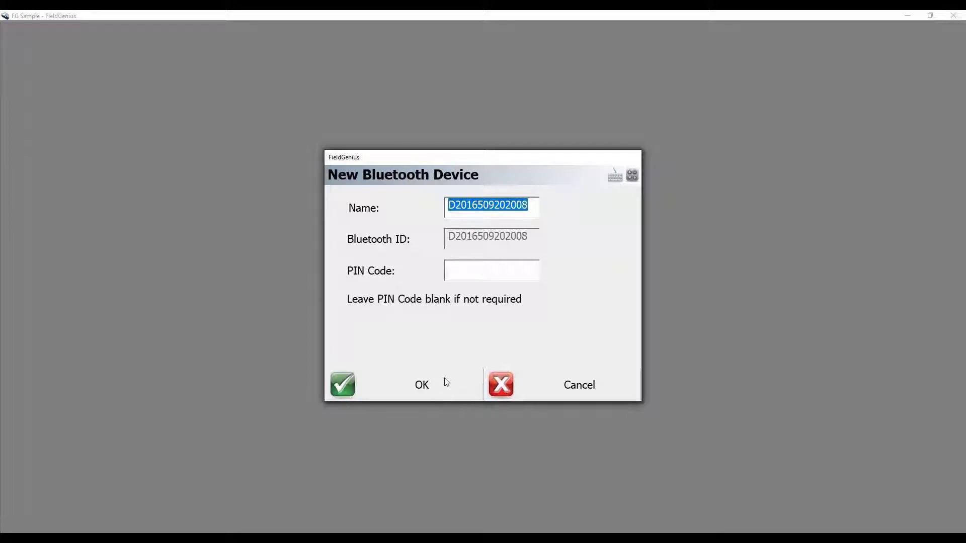
click(445, 380)
click(442, 387)
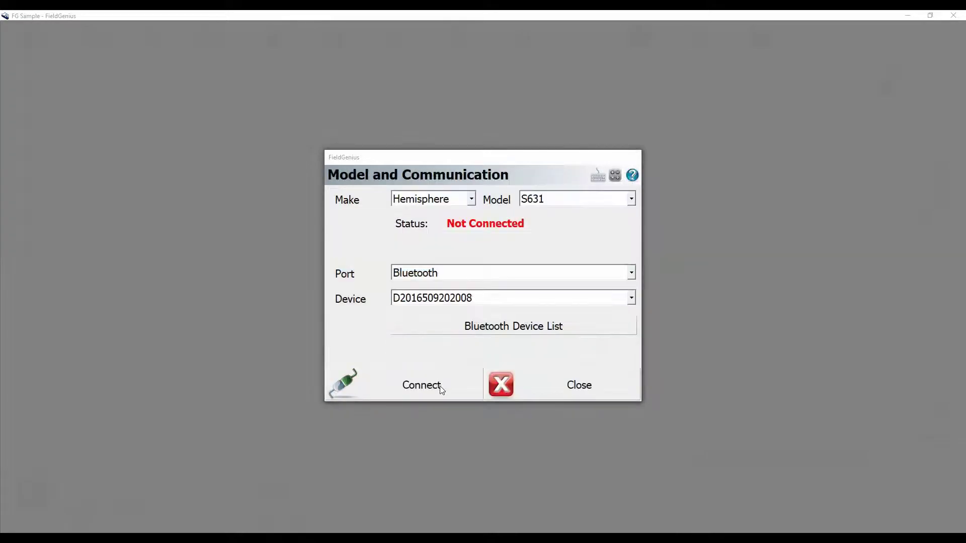
click(431, 389)
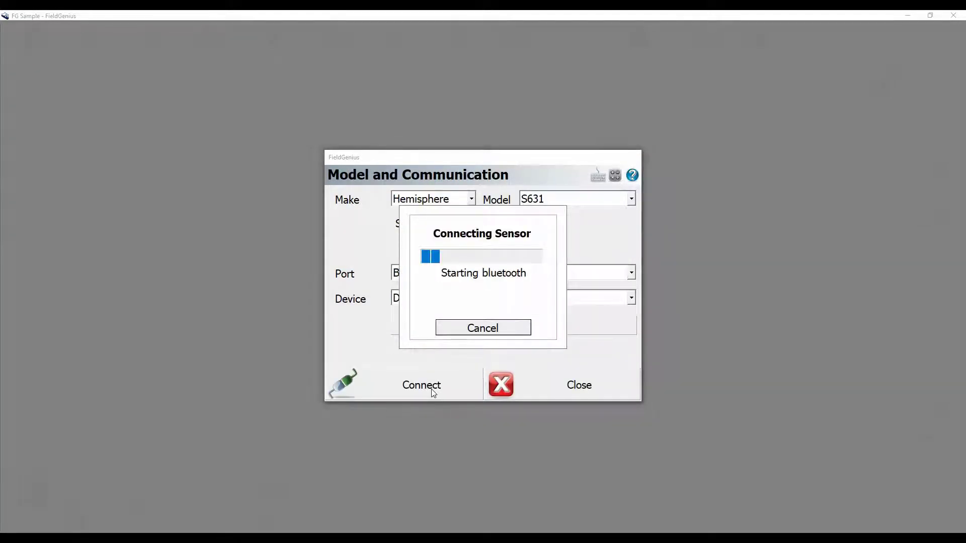